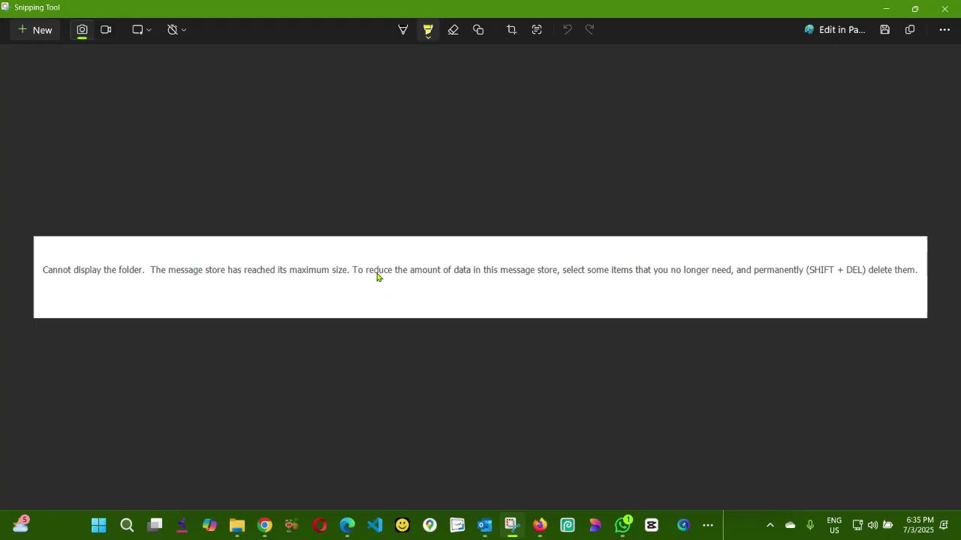
Step: Launch Registry Editor from Windows Search by searching 're'
left_click(122, 526)
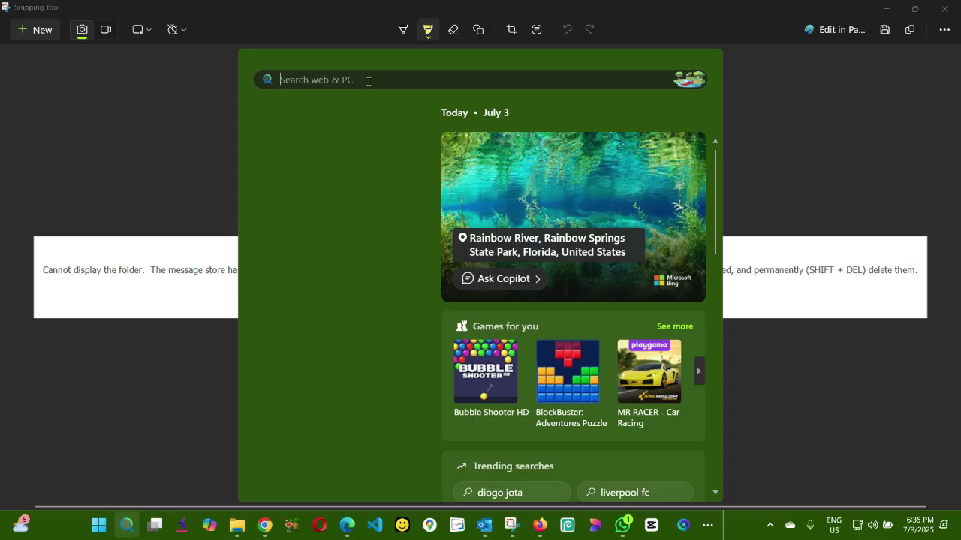
type("re")
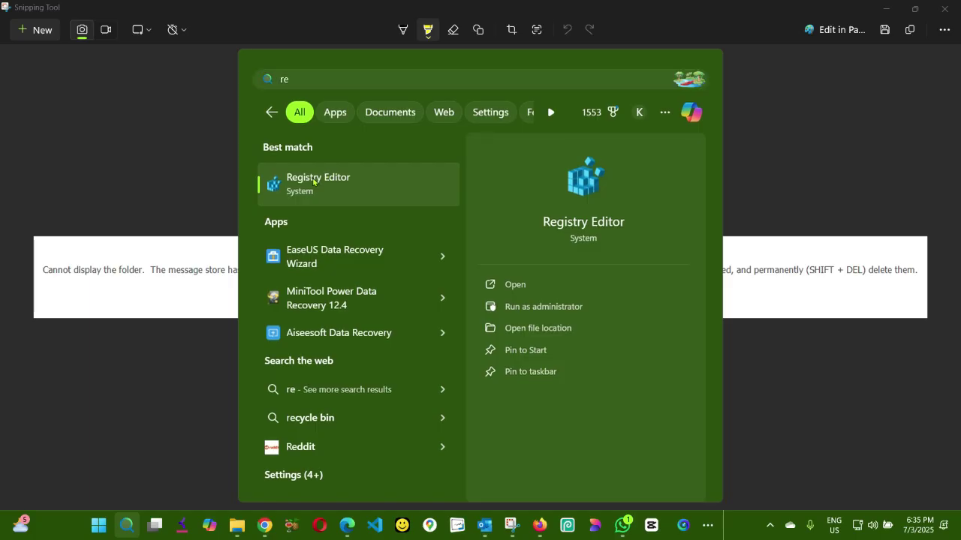
left_click(314, 182)
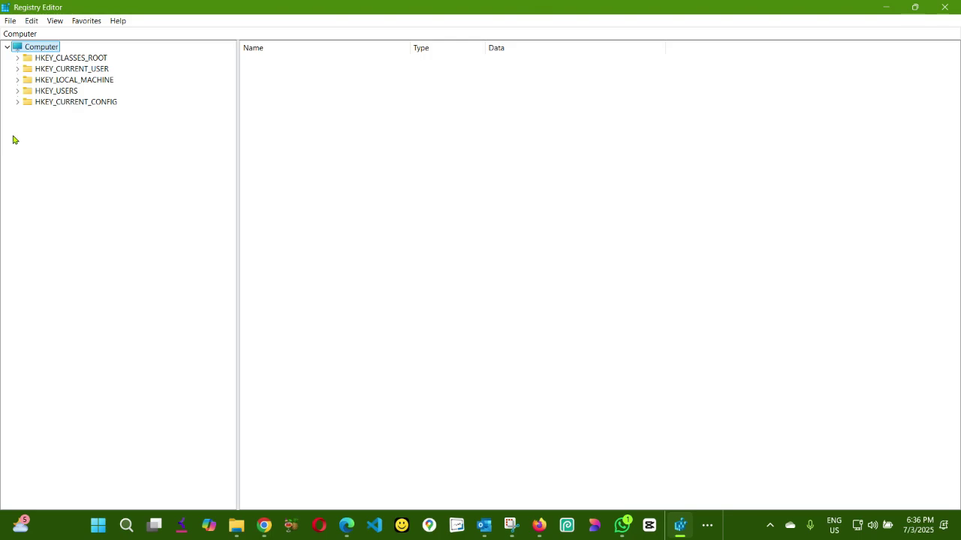
left_click(11, 21)
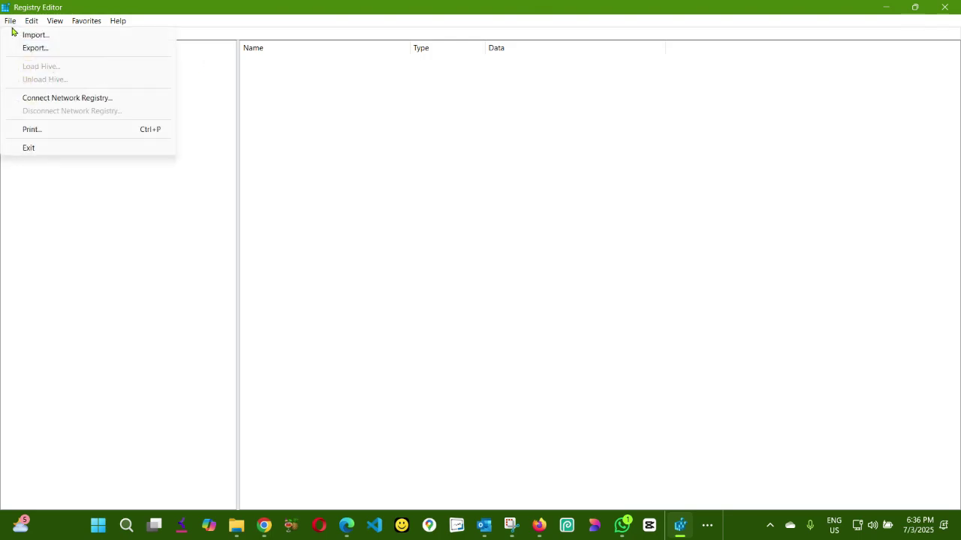
left_click(38, 50)
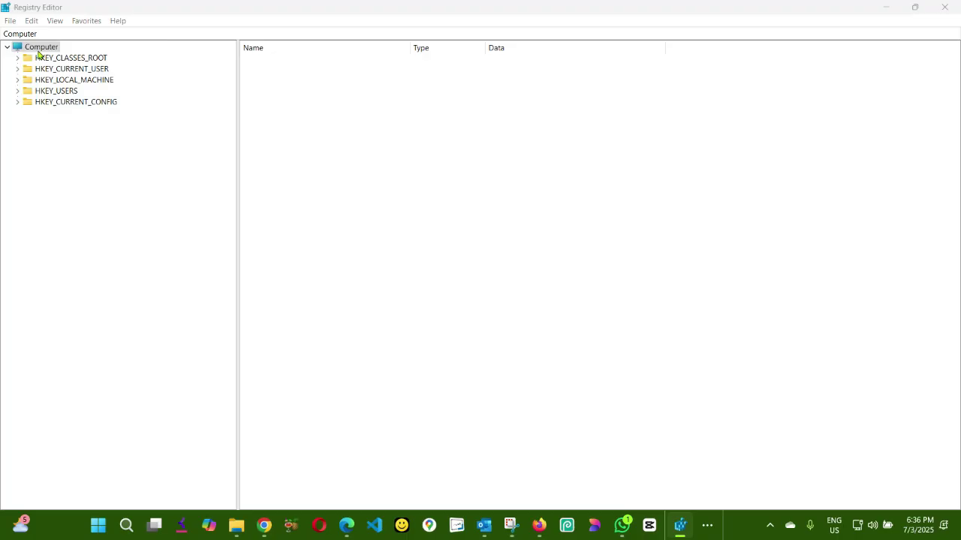
left_click(38, 159)
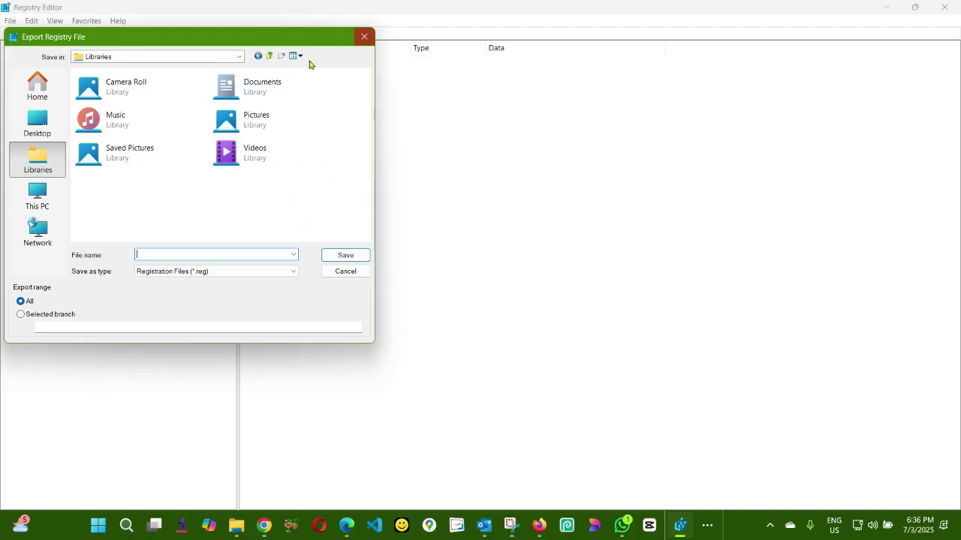
key("Escape")
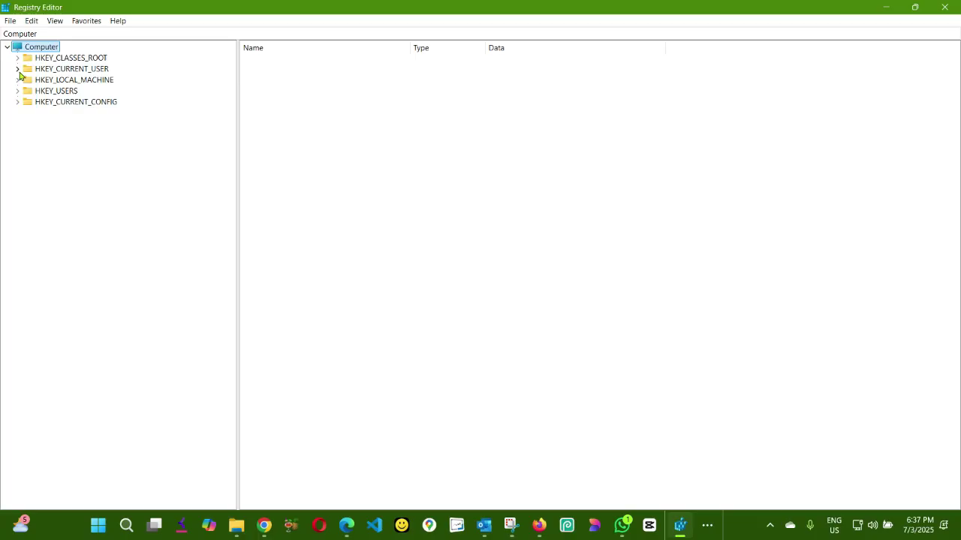
Step: Expand HKEY_CURRENT_USER, Software and Microsoft in the registry tree
left_click(18, 70)
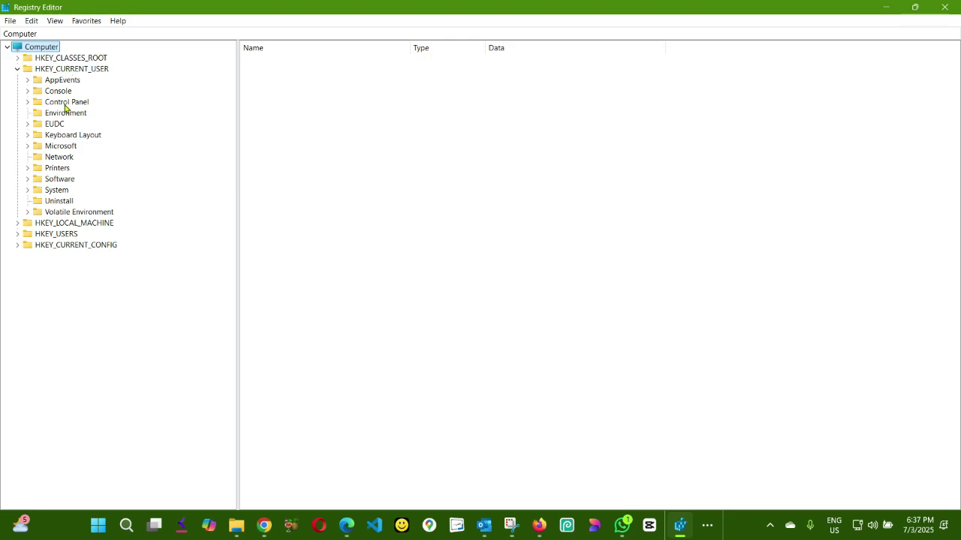
left_click(30, 179)
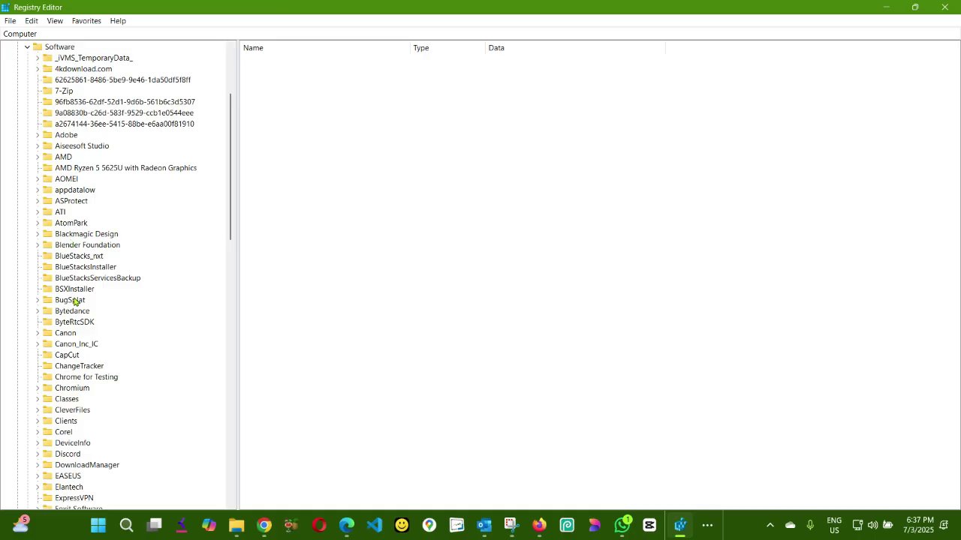
left_click(68, 238)
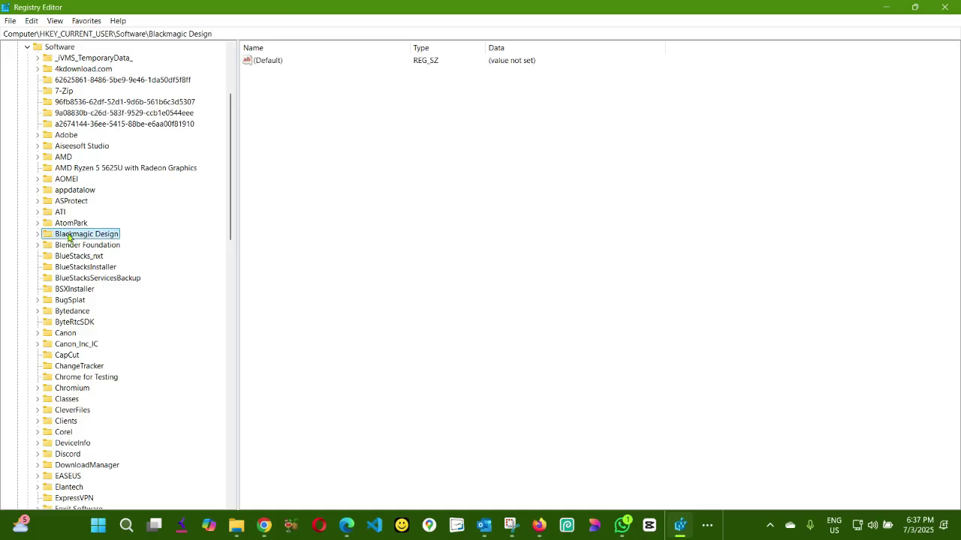
type("mi")
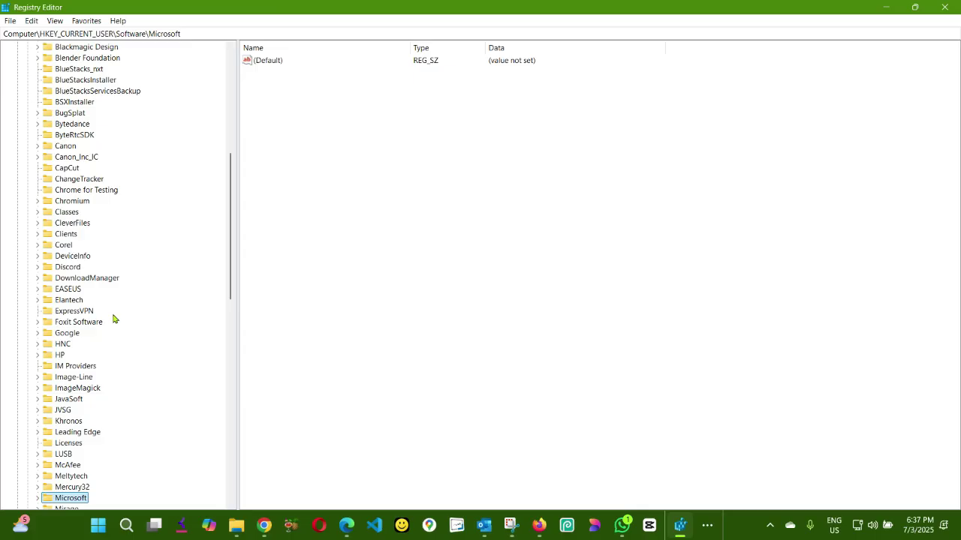
scroll(113, 319, "down", 1)
scroll(113, 319, "down", 1)
scroll(113, 321, "down", 2)
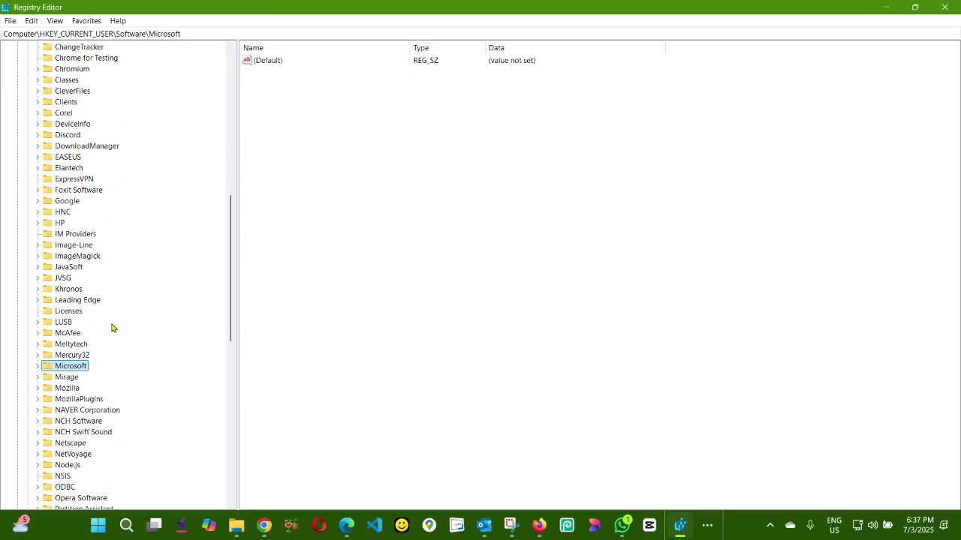
left_click(39, 368)
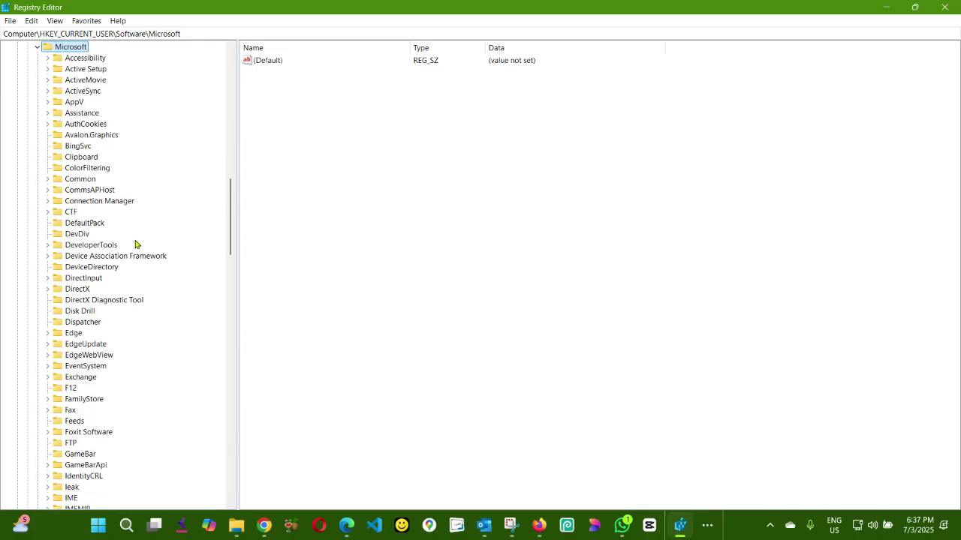
Step: Jump to the Office key under Microsoft and expand it
left_click(79, 82)
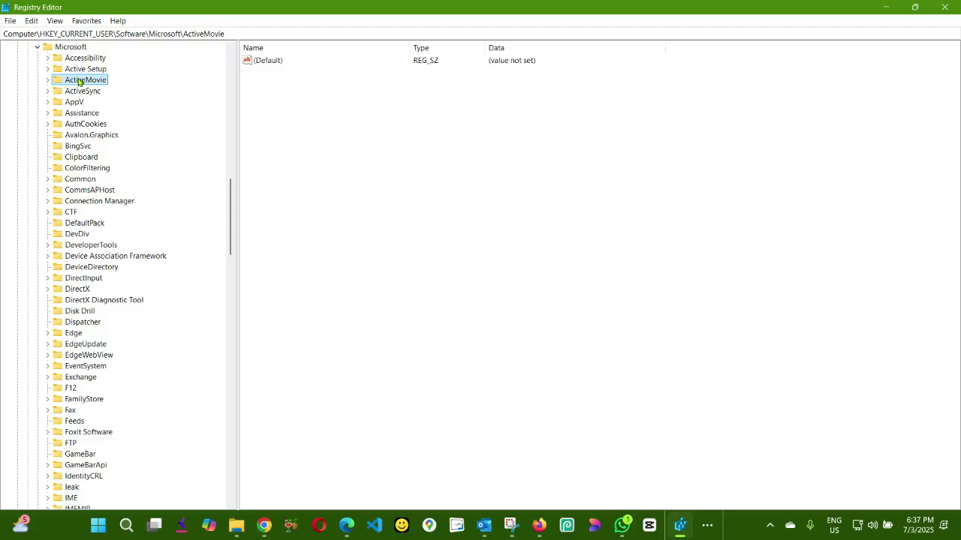
key("o")
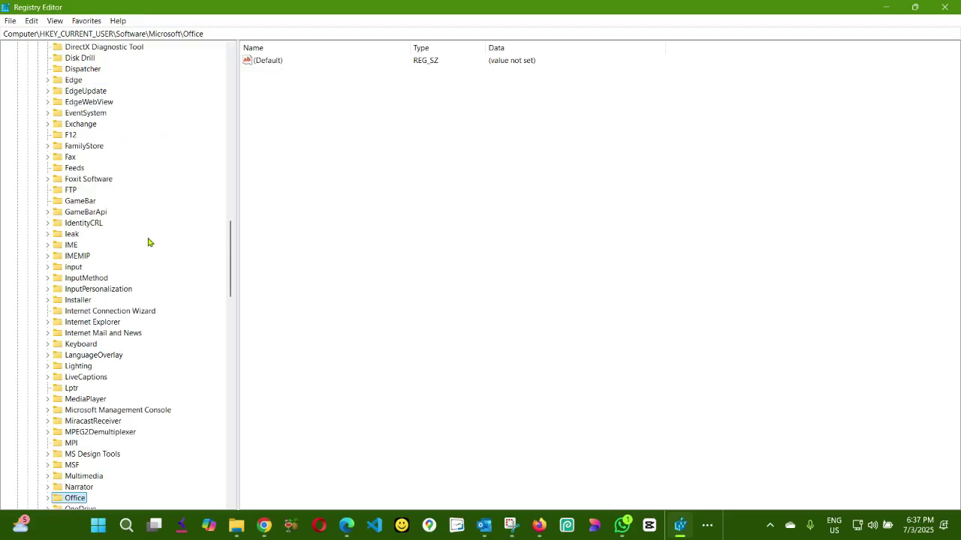
scroll(119, 293, "down", 2)
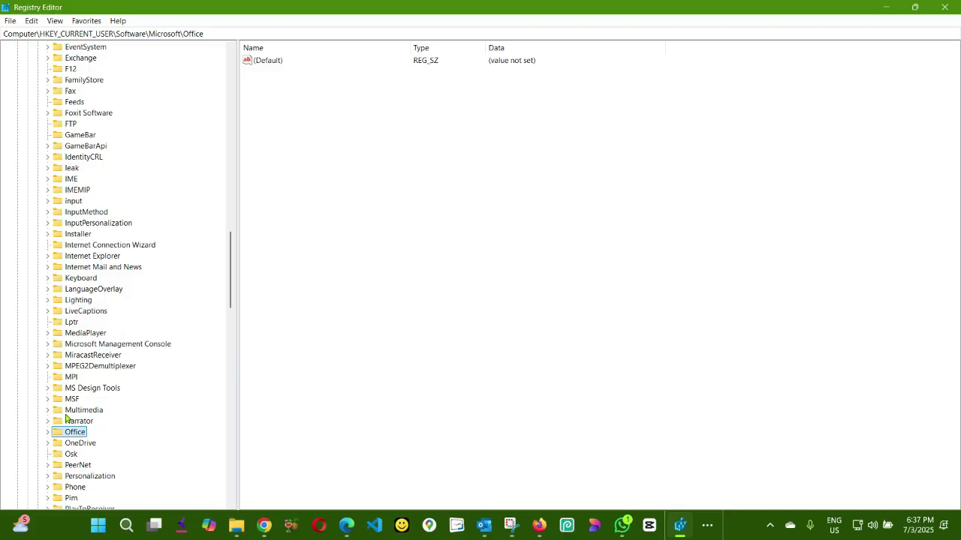
scroll(69, 419, "down", 1)
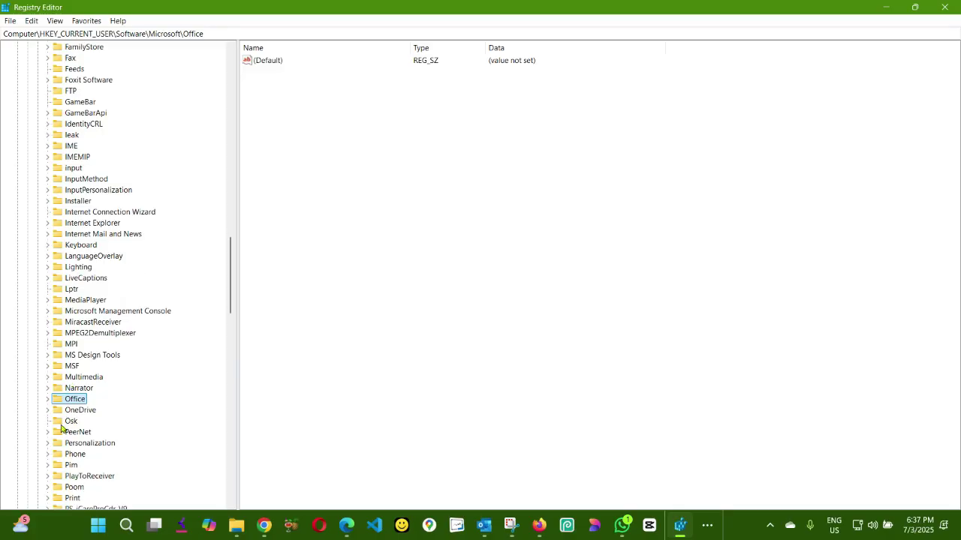
left_click(48, 400)
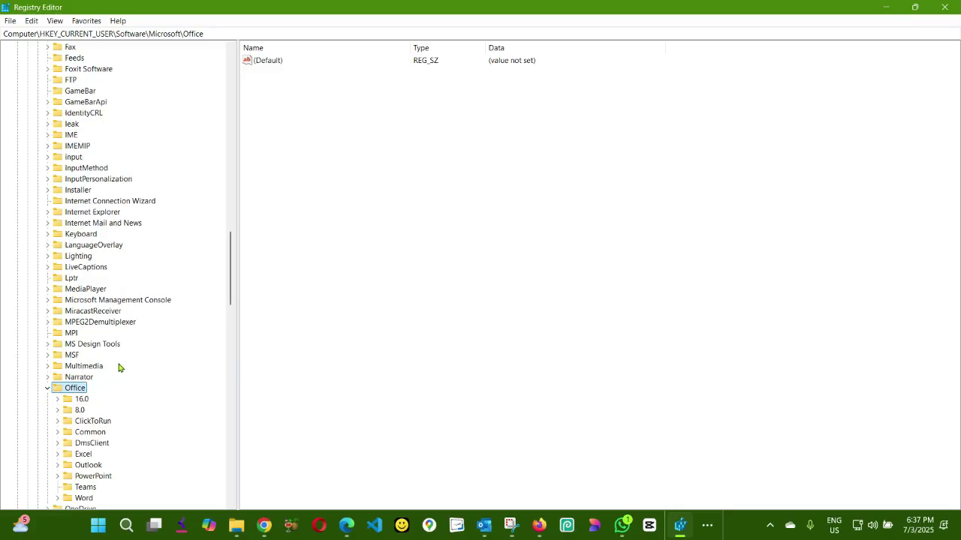
scroll(120, 365, "down", 1)
scroll(120, 365, "down", 2)
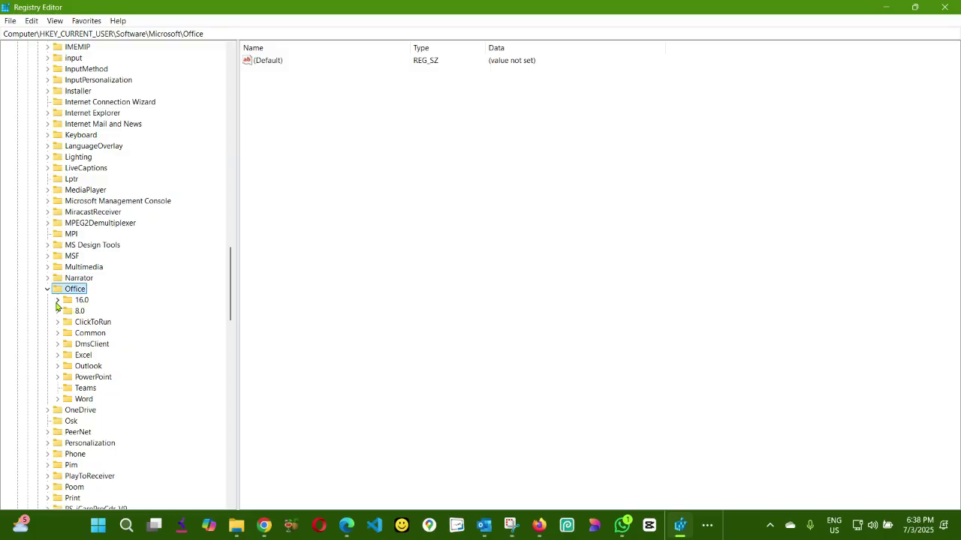
Step: Expand Office\16.0 and its Outlook key to show Account, Preferences, Profiles and Security
left_click(57, 301)
left_click(79, 300)
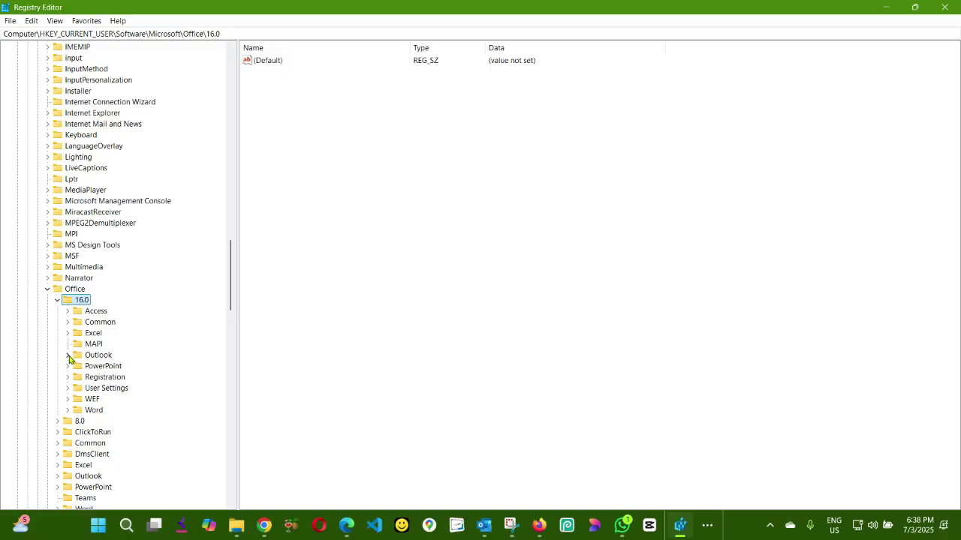
left_click(67, 356)
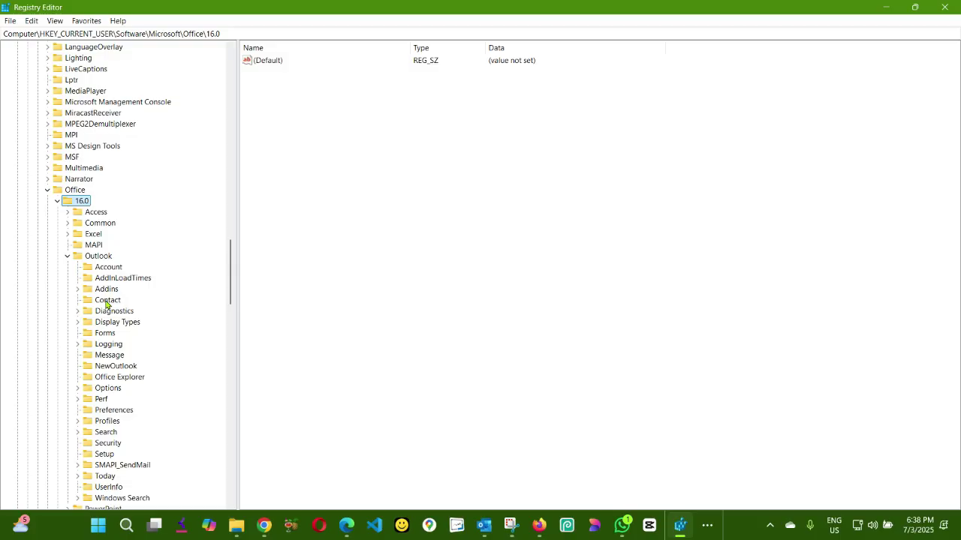
scroll(107, 304, "down", 2)
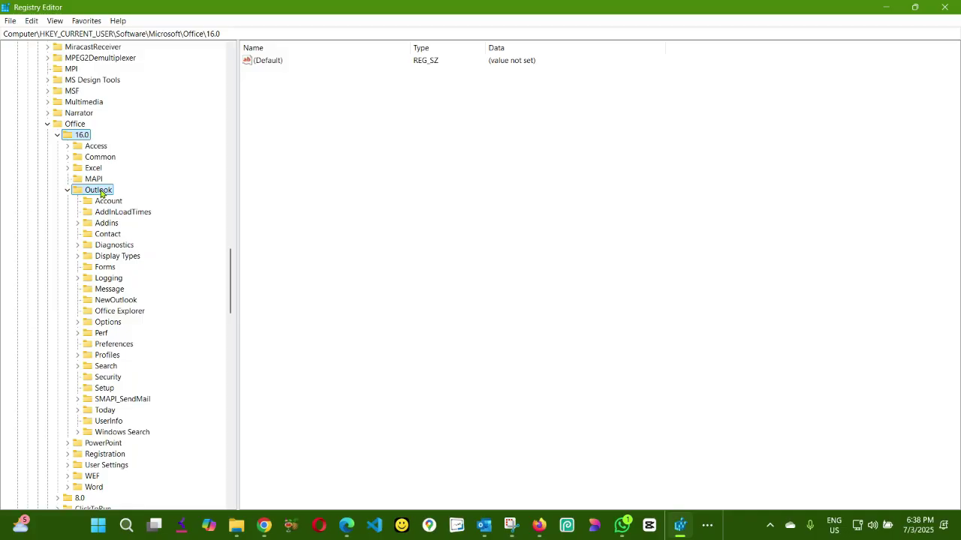
Step: Create a new key named PST under Office\16.0\Outlook
right_click(99, 193)
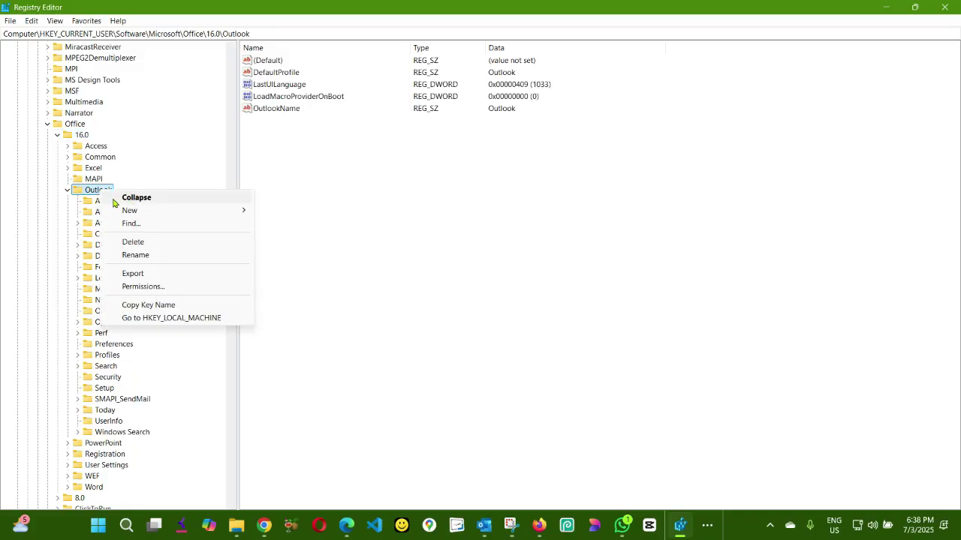
mouse_move(130, 210)
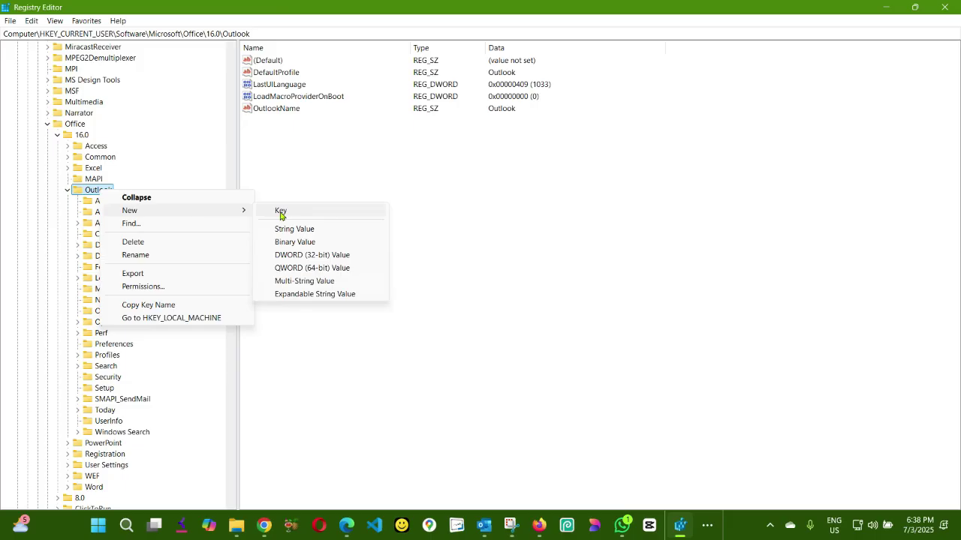
left_click(280, 213)
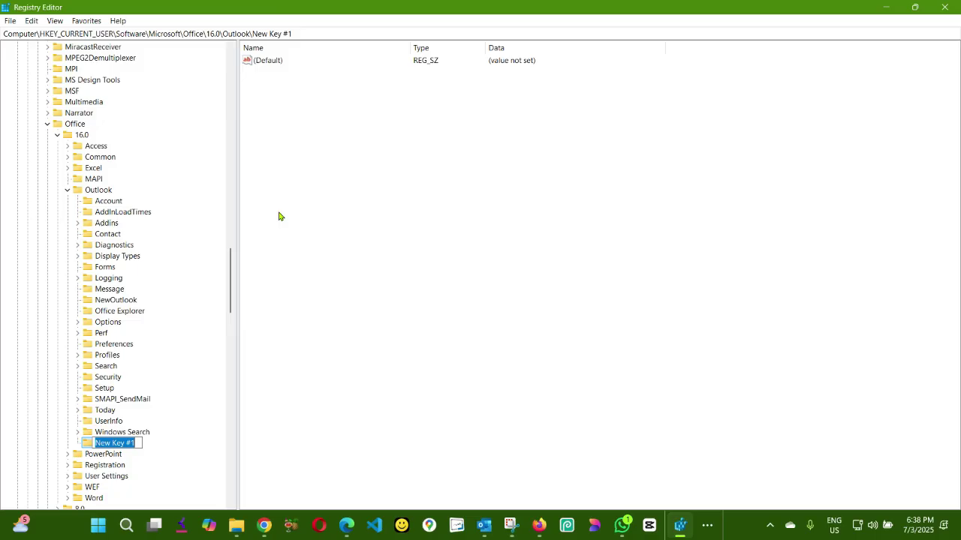
type("PST")
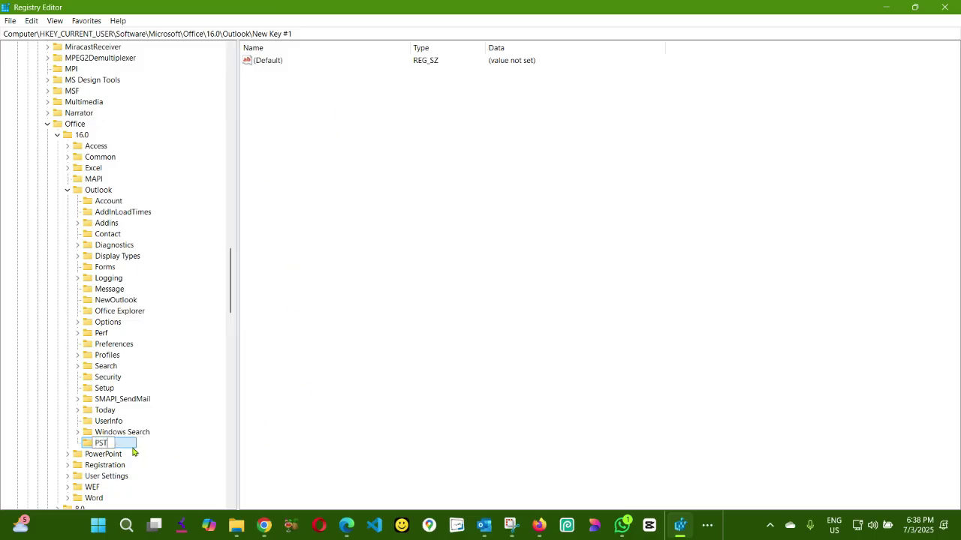
key("Return")
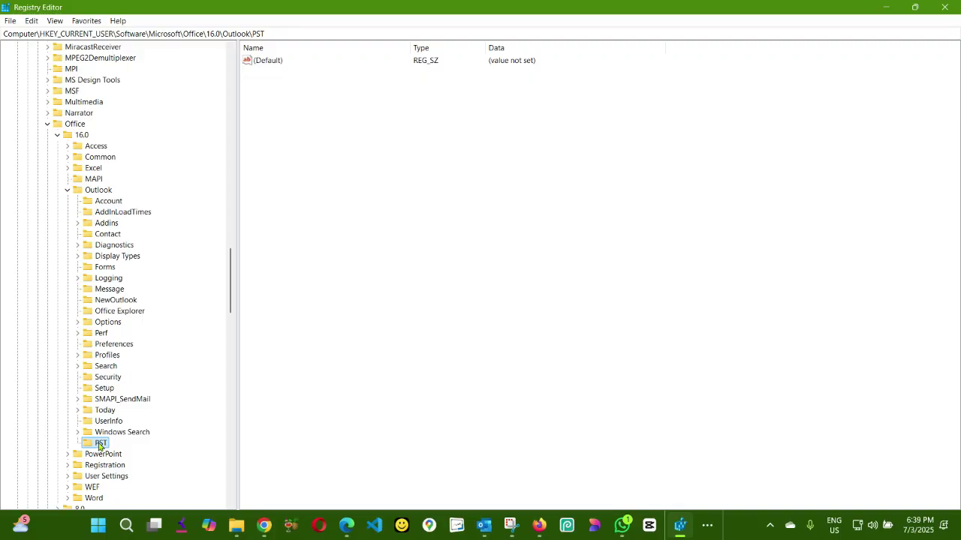
Step: Add a DWORD (32-bit) value named MaxLargeFileSize to the PST key
left_click(356, 178)
right_click(391, 166)
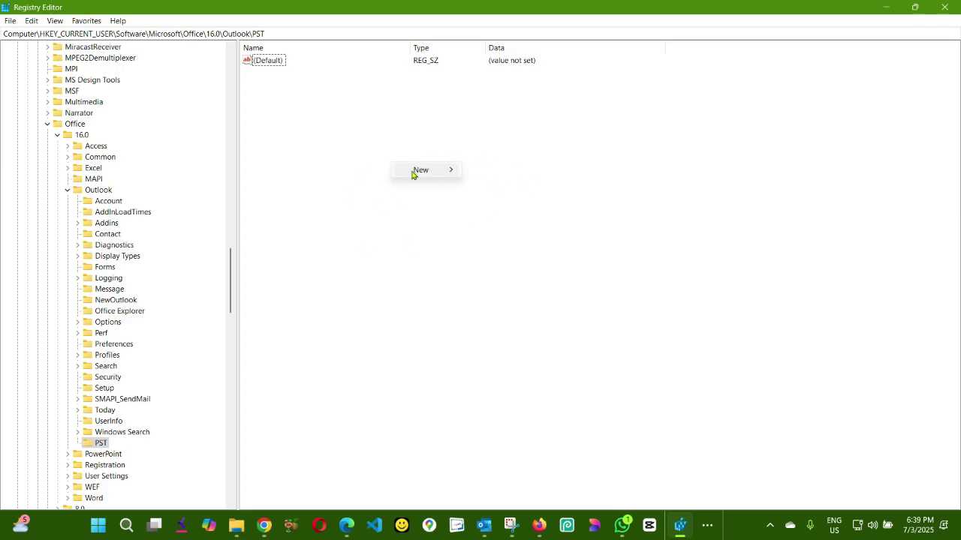
mouse_move(422, 170)
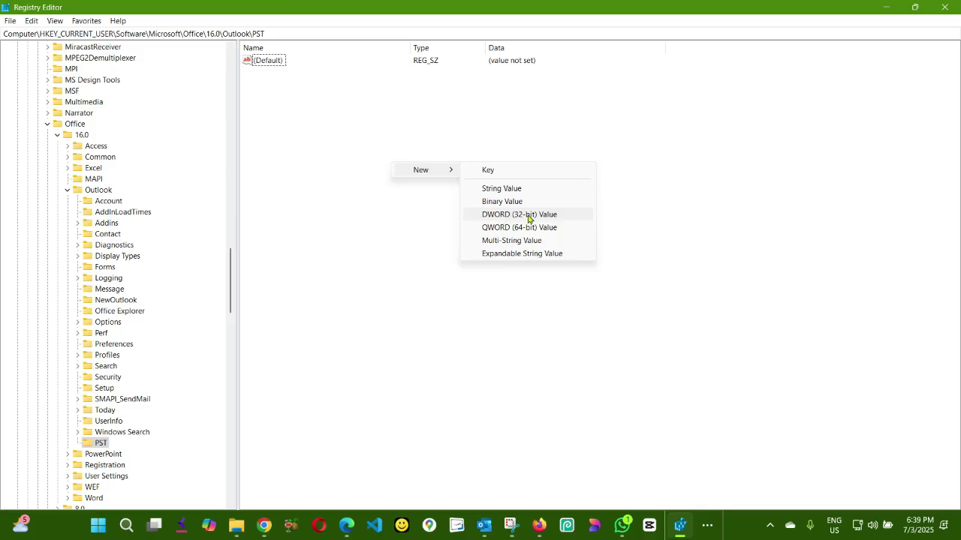
left_click(529, 219)
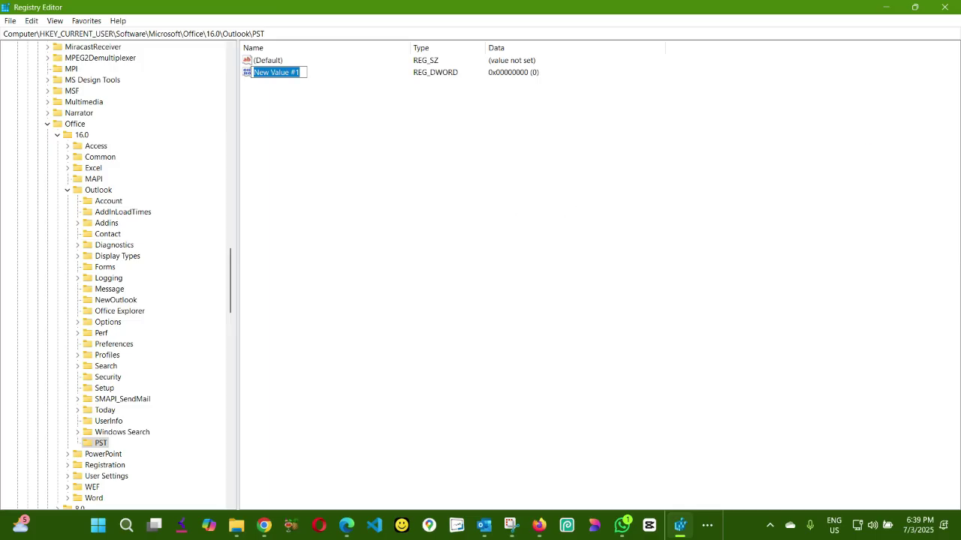
type("M")
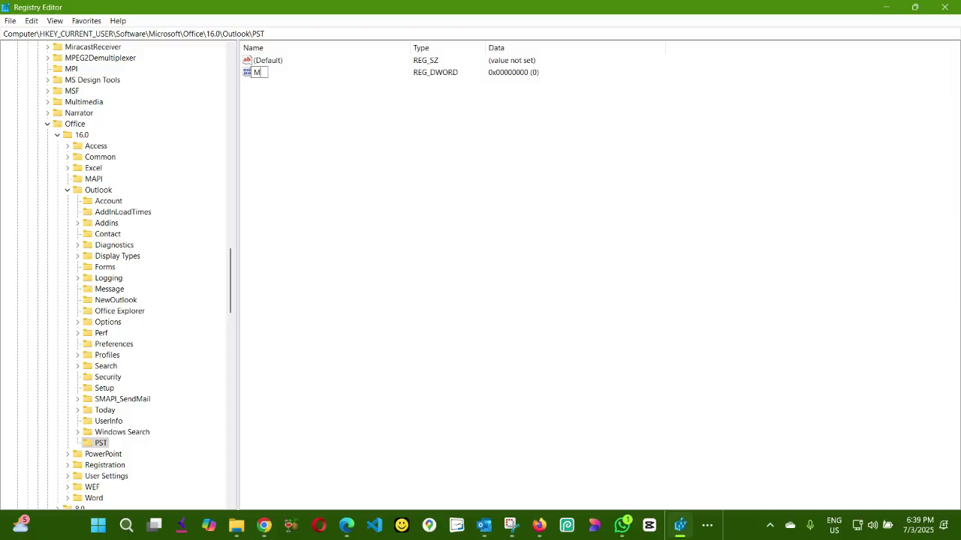
type("ax")
type("La")
type("rge")
type("F")
type("ile")
type("Siz")
type("e")
key("Return")
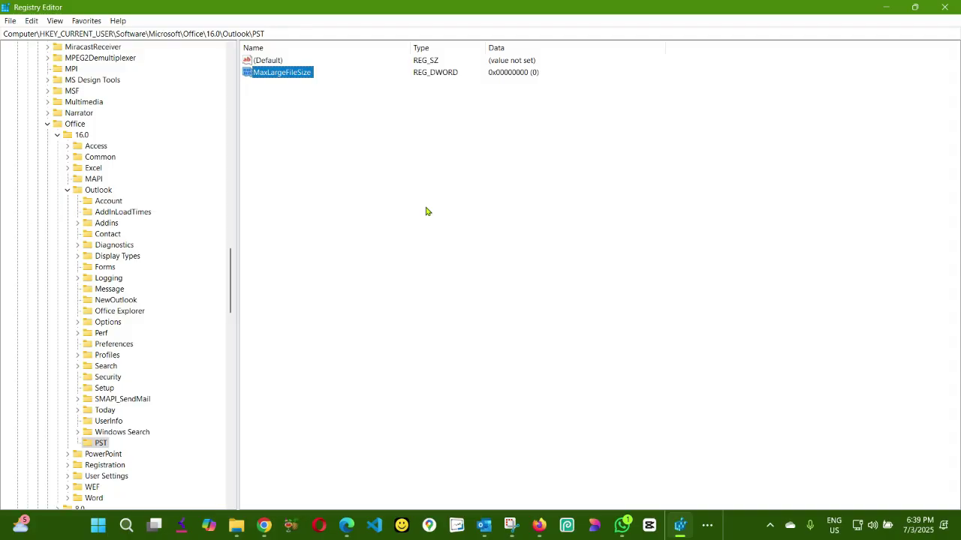
Step: Add a second DWORD (32-bit) value named WarnLargeFileSize to the PST key
right_click(297, 126)
mouse_move(328, 130)
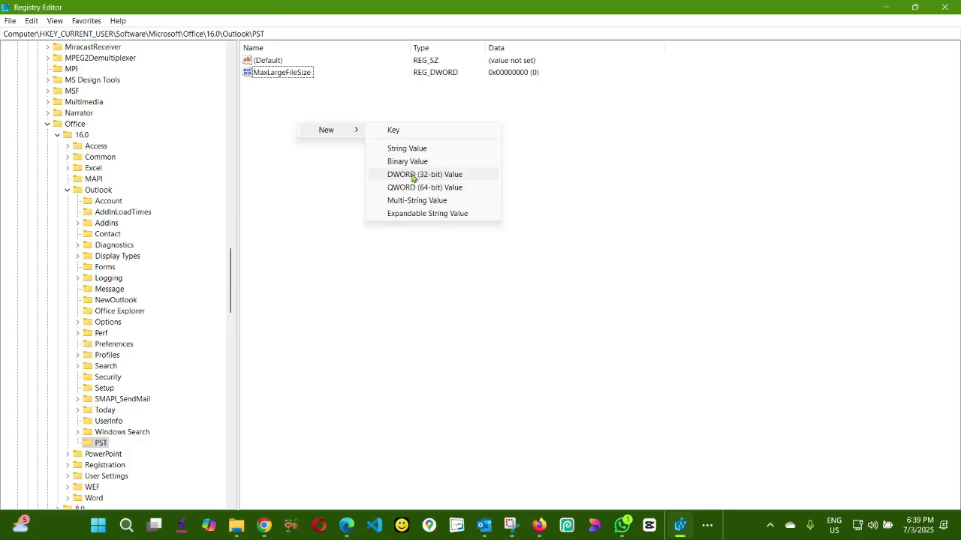
left_click(412, 176)
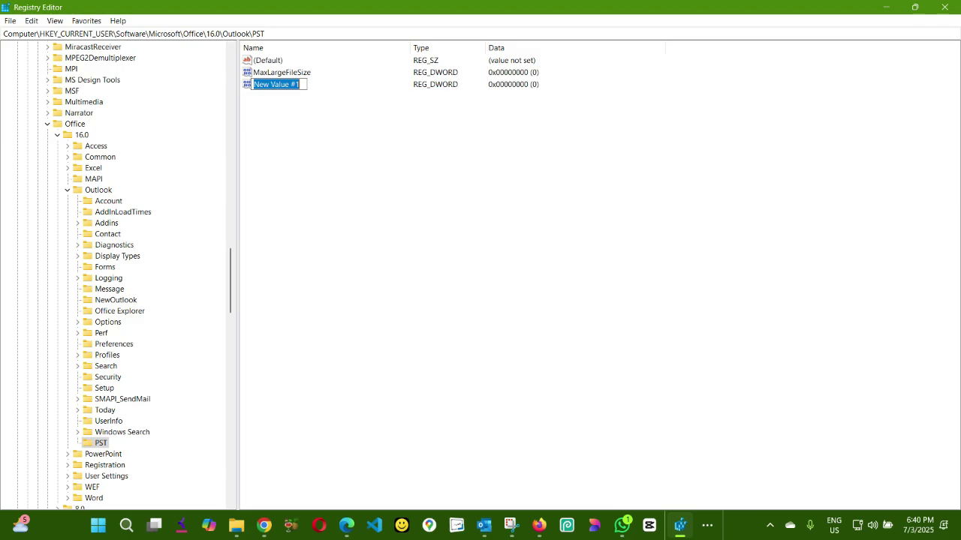
type("Wa")
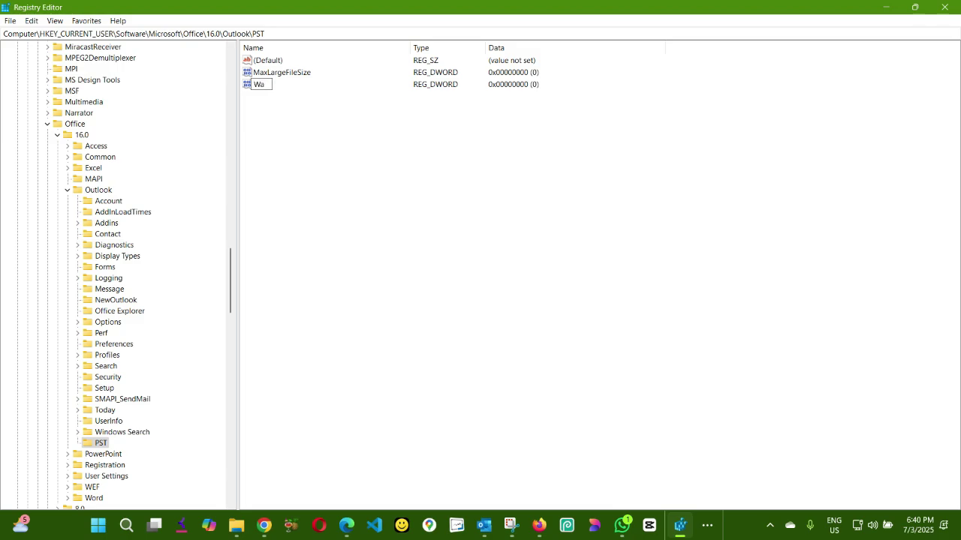
type("rn")
type("Lar")
type("g")
type("eFile")
type("S")
type("ize")
key("Return")
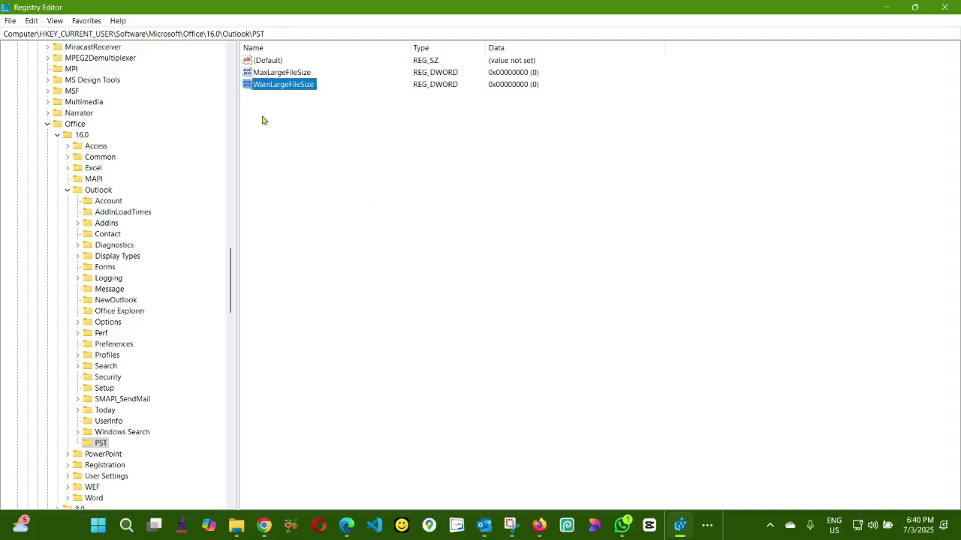
Step: Set MaxLargeFileSize to decimal 102400
left_click(297, 73)
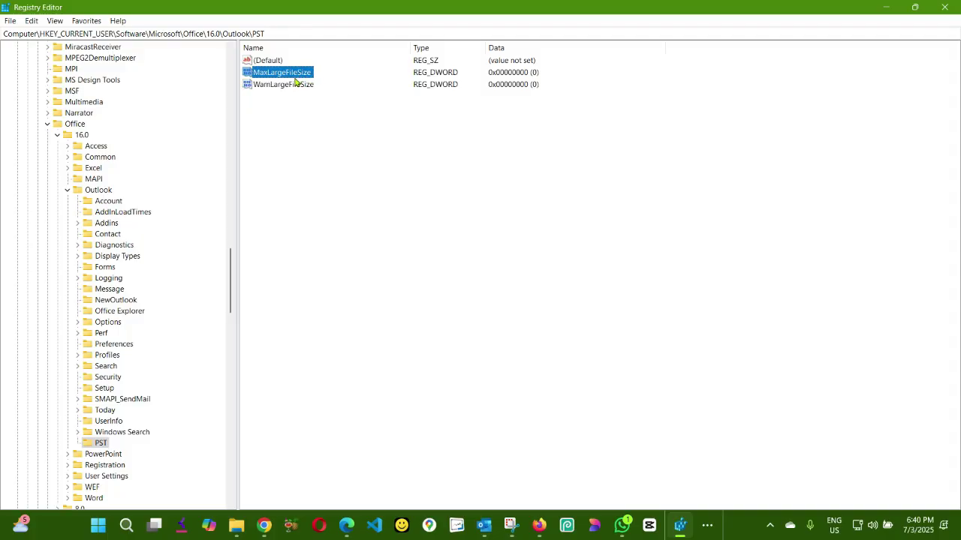
right_click(297, 72)
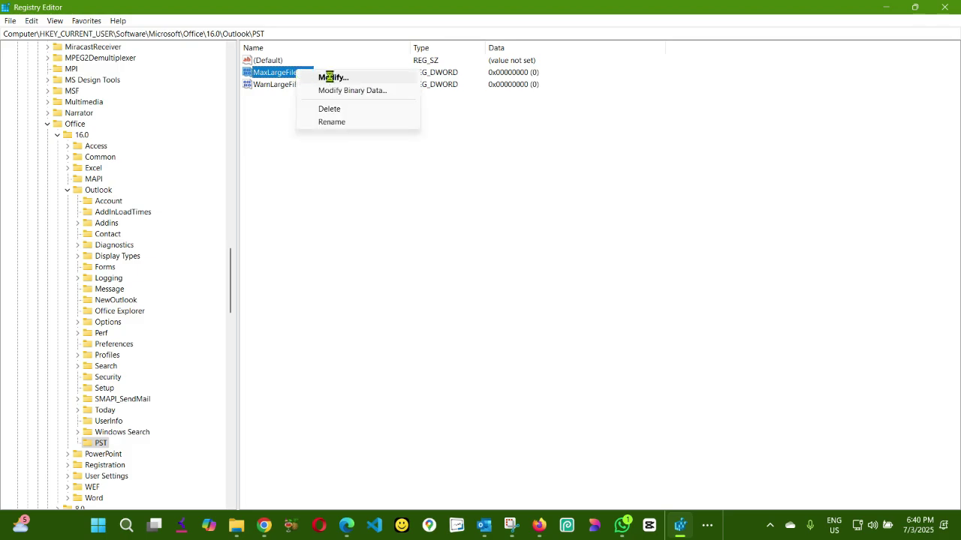
left_click(331, 78)
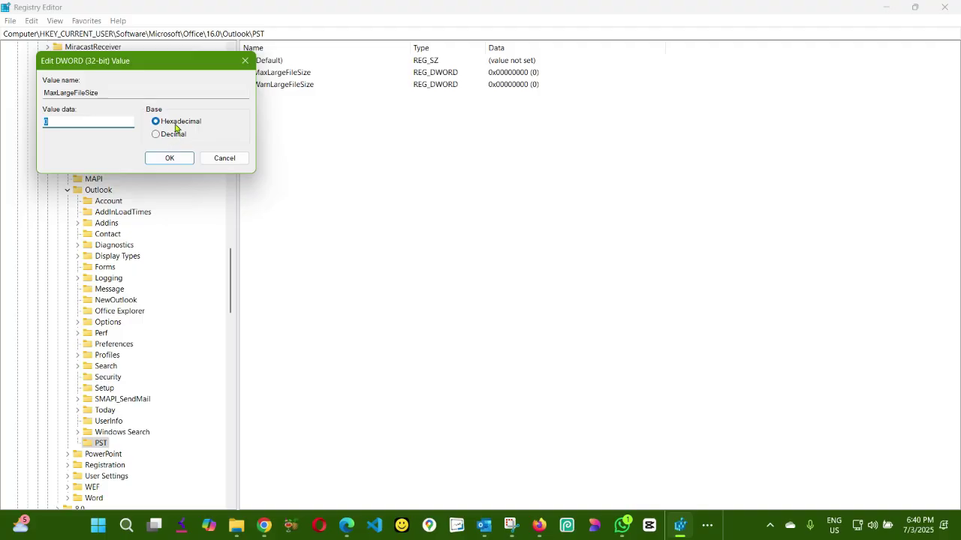
left_click(157, 135)
left_click_drag(92, 122, 33, 130)
type("10")
type("24")
type("00")
left_click(170, 158)
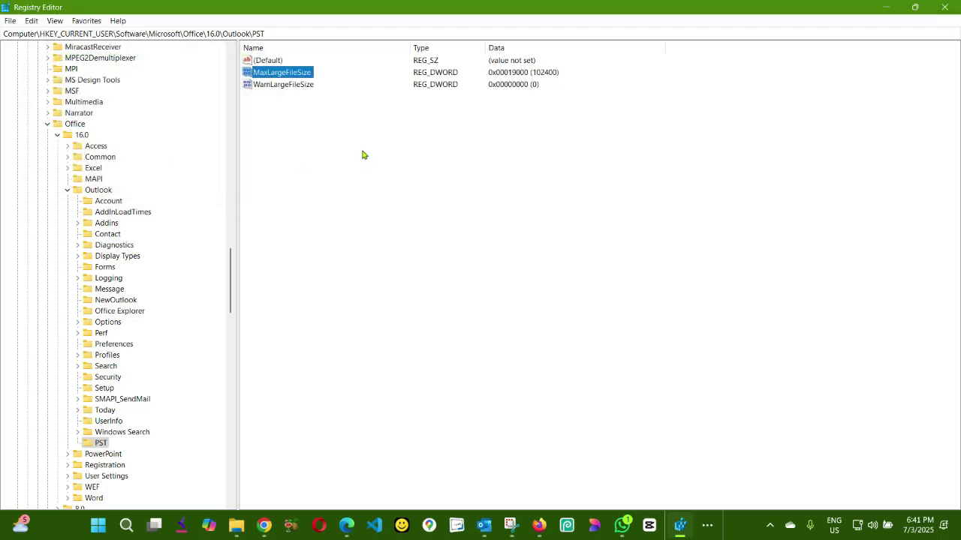
Step: Set WarnLargeFileSize to decimal 90380
right_click(302, 89)
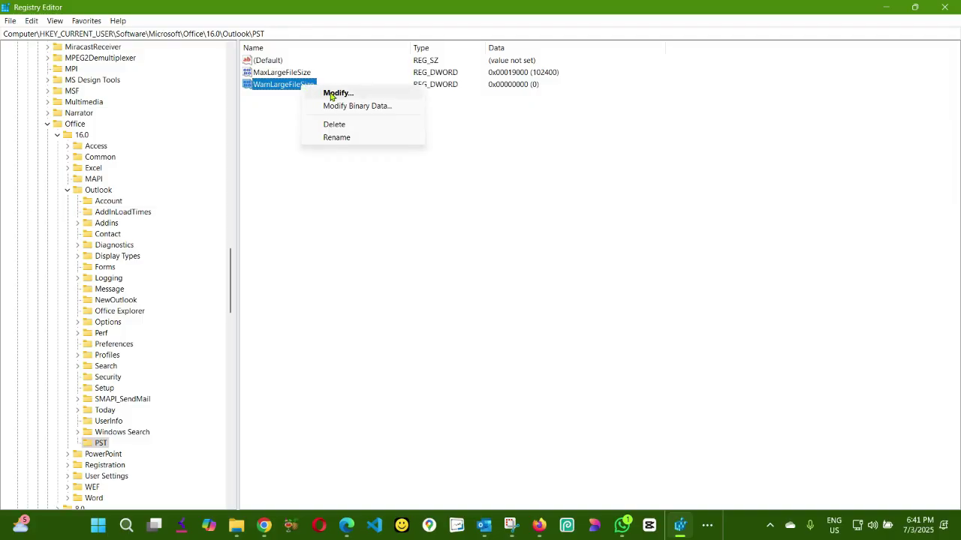
left_click(338, 93)
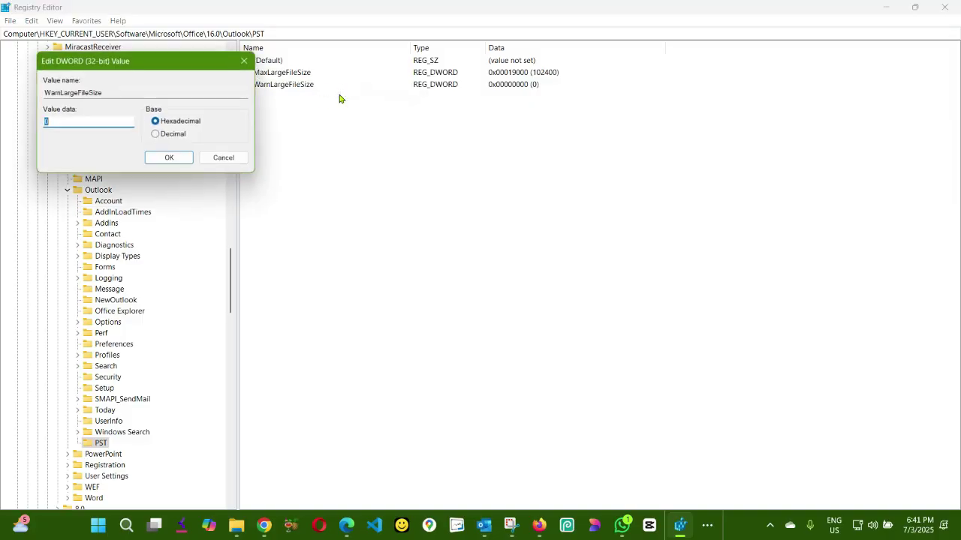
left_click(158, 135)
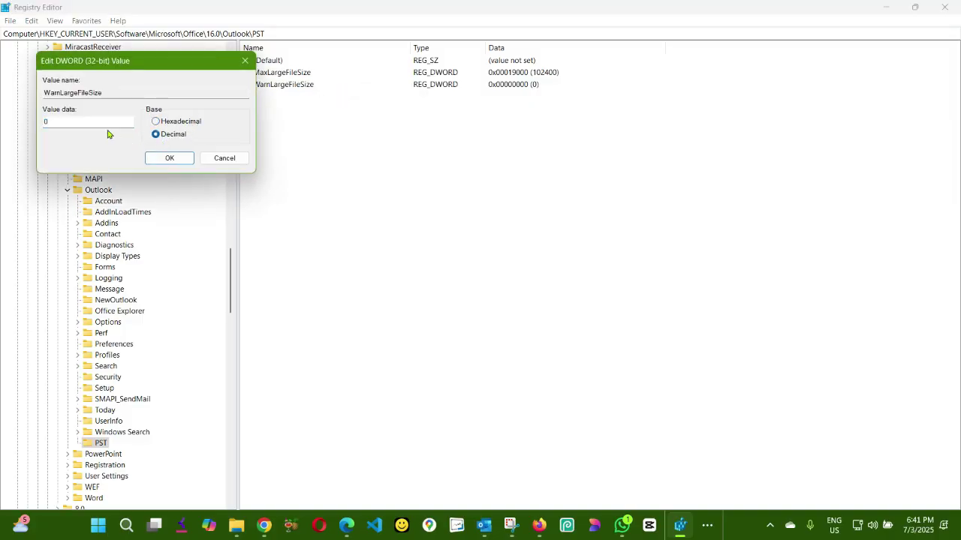
double_click(68, 122)
type("9")
type("03")
type("80")
left_click(170, 158)
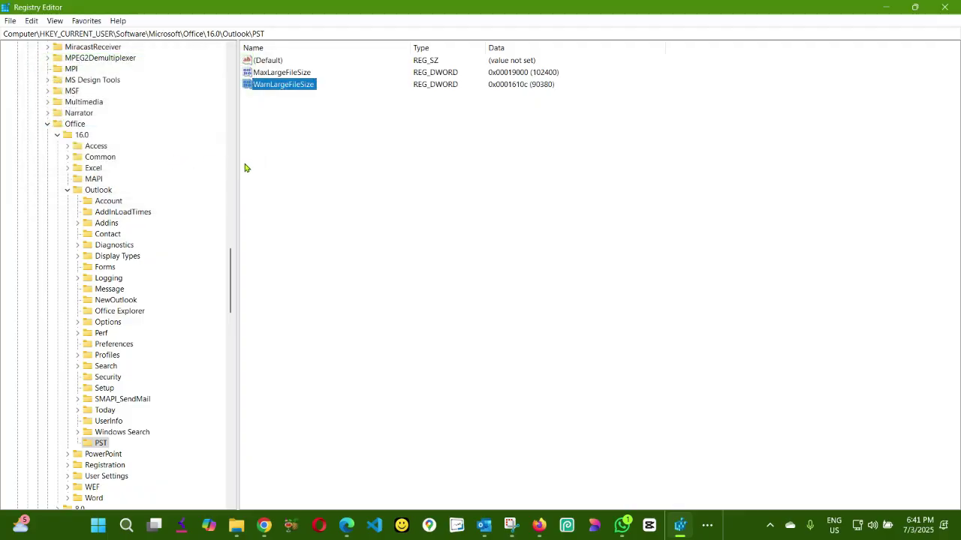